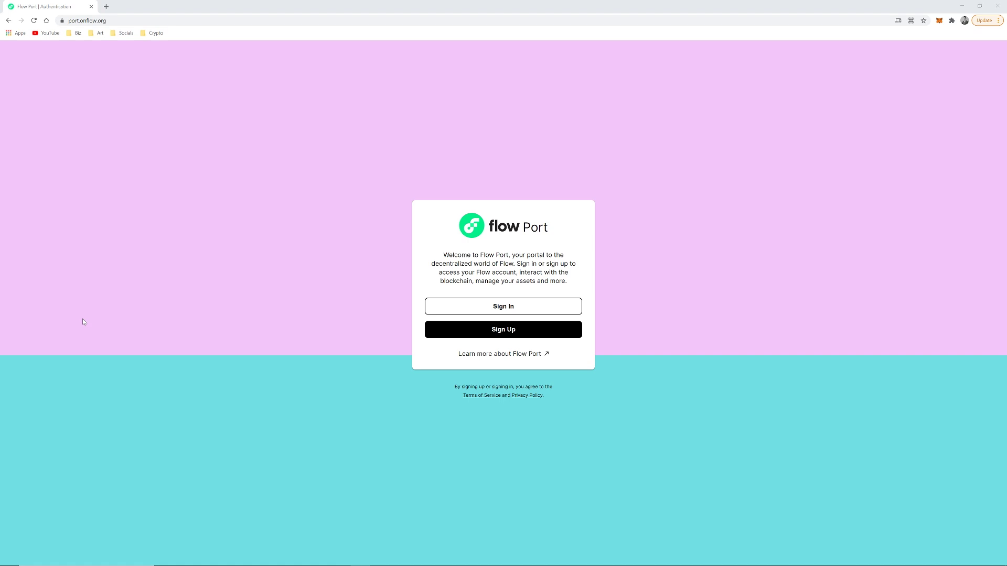
Sign up in Flow Port with Blocto using your corrected email, then enter the emailed six-digit passcode.
click(509, 335)
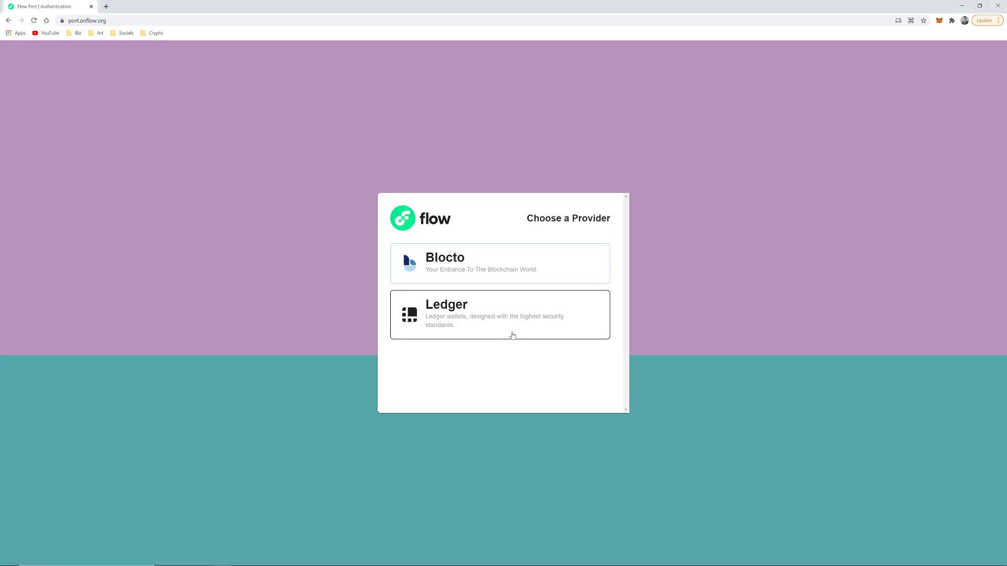
click(496, 269)
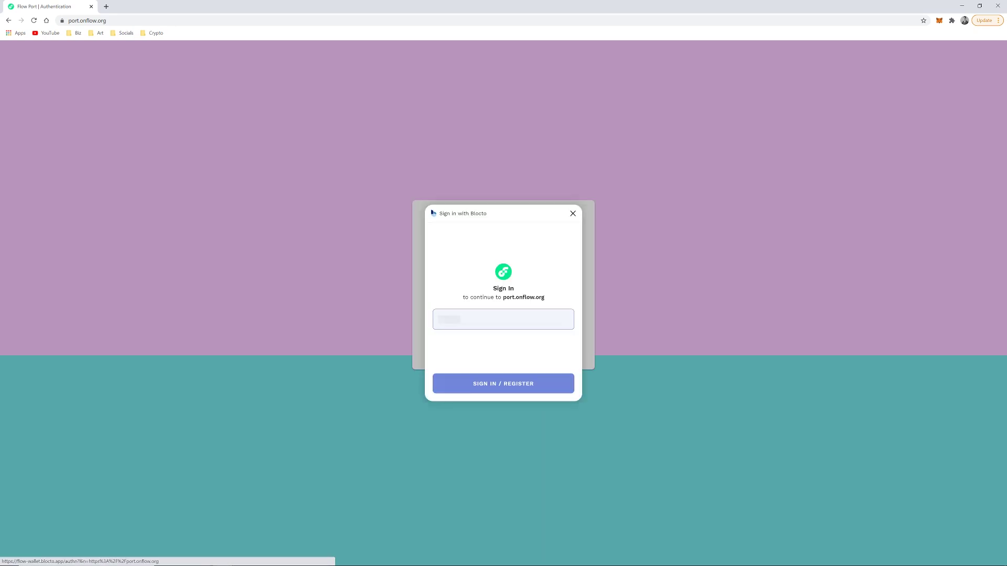
key(Return)
key(Return)
key(Return)
text(@gmail.com)
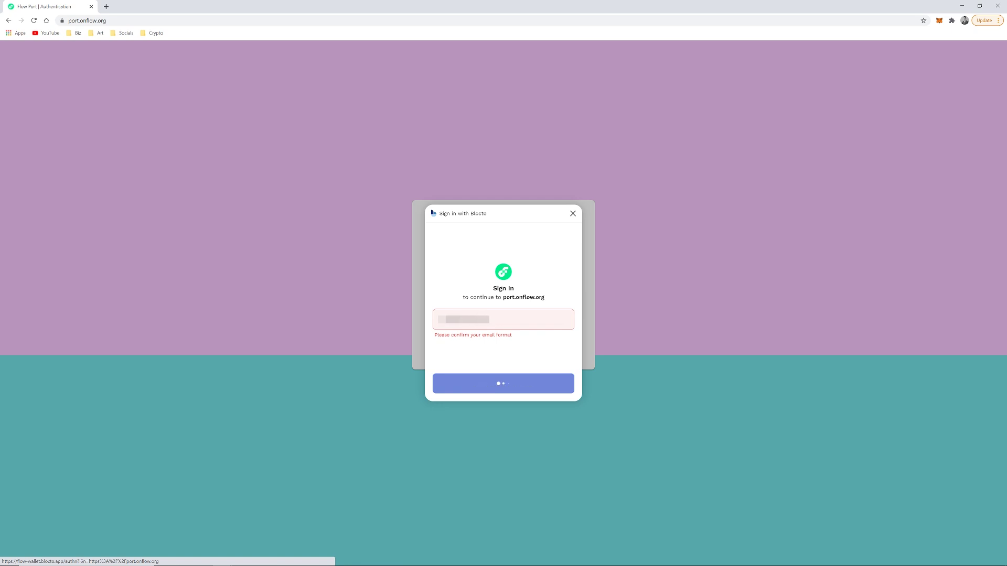
click(533, 391)
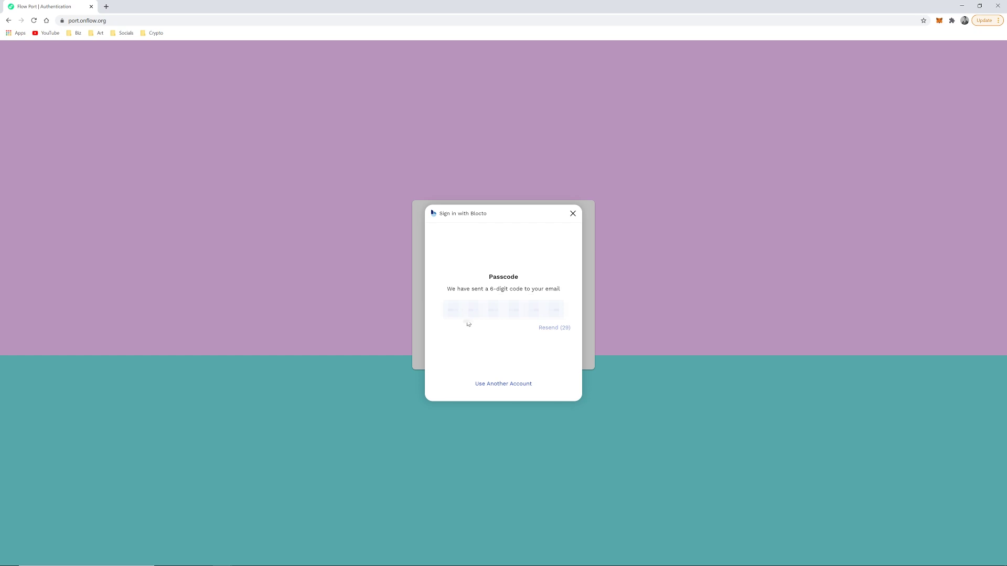
click(456, 311)
text(123456)
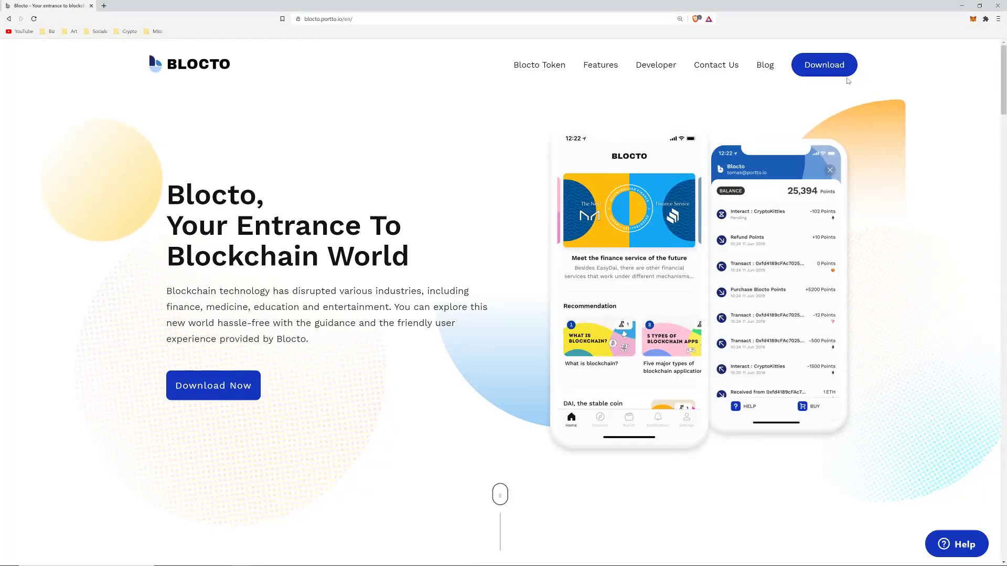
Go to the Blocto download page on blocto.portto.io and install the wallet app from the App Store.
click(825, 65)
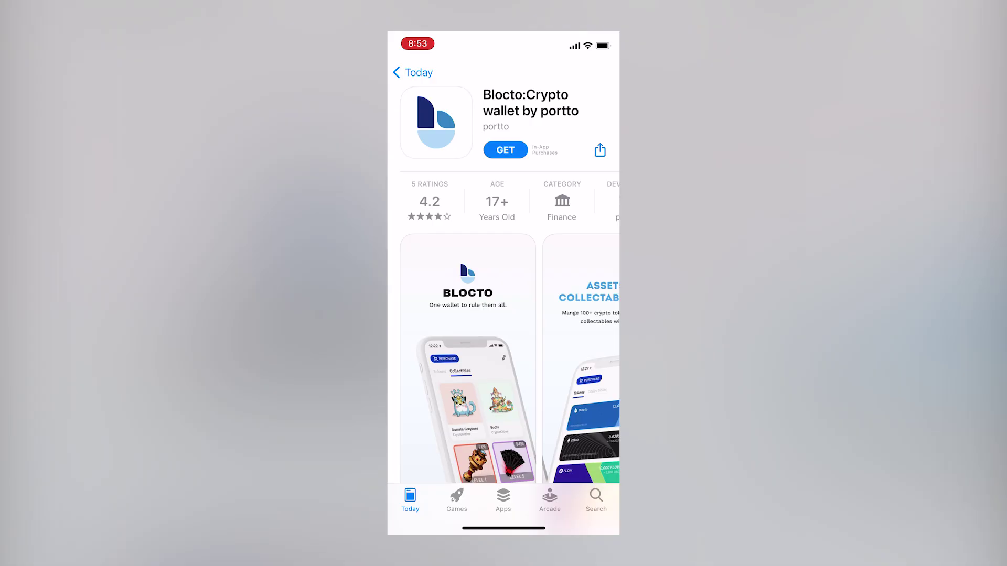
click(505, 150)
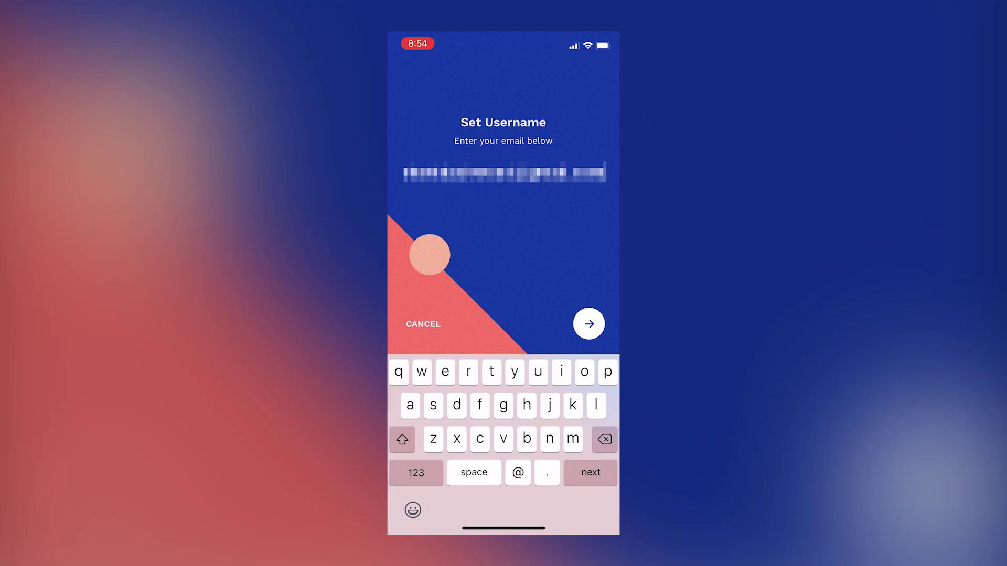
Submit your email as the Blocto username and search 'fl' in Manage Assets to add FLOW.
click(589, 324)
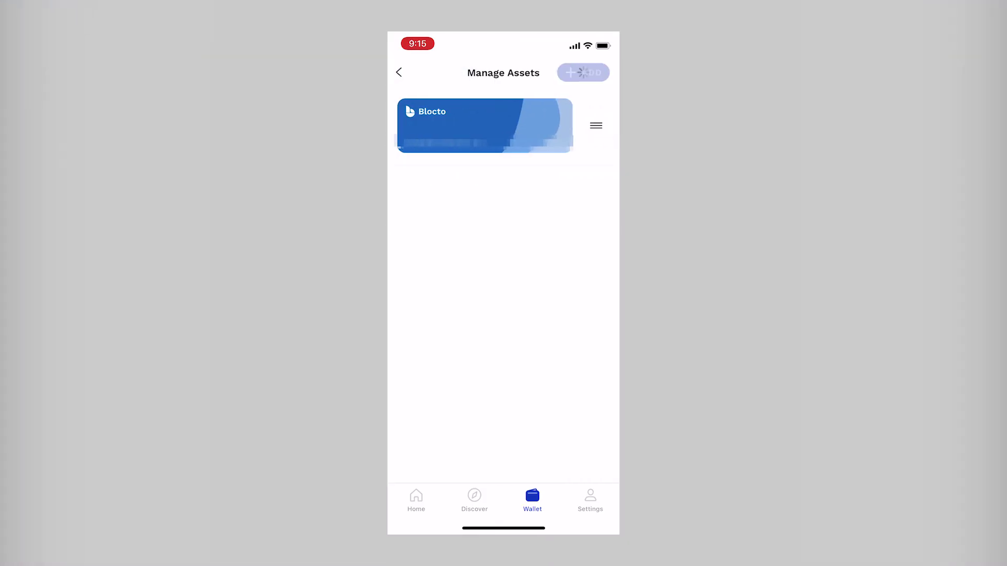
click(461, 112)
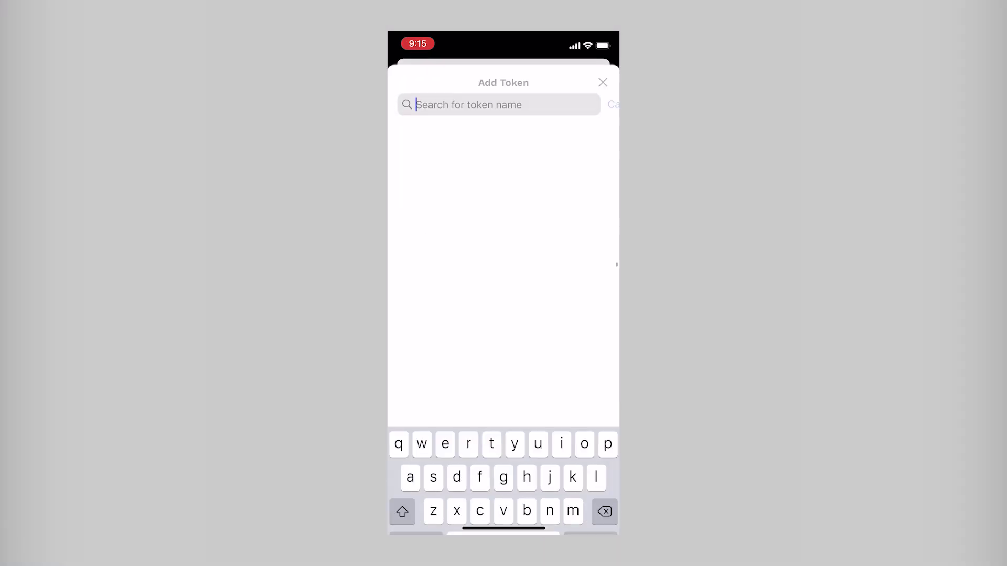
text(flo)
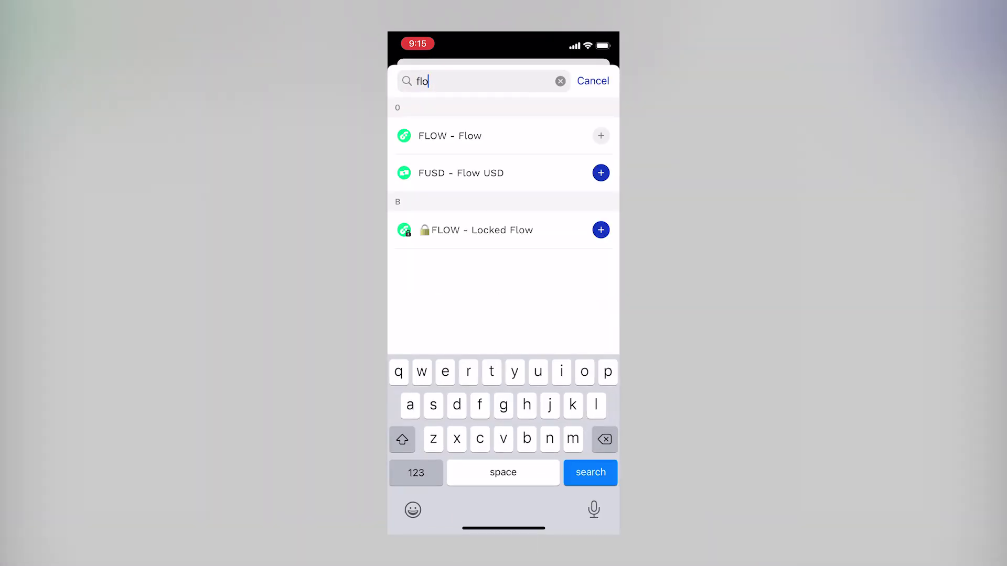
click(592, 80)
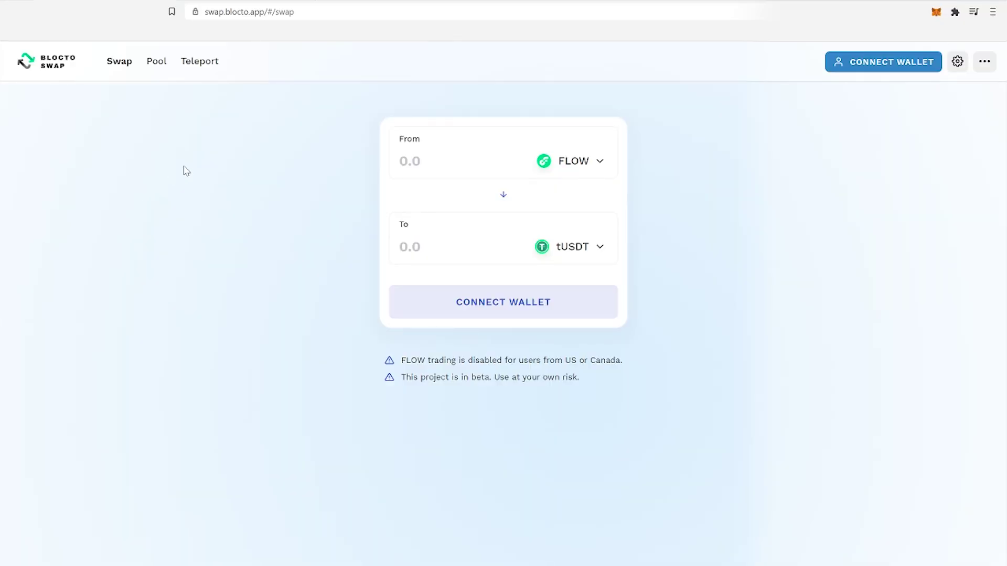
Connect Blocto and MetaMask wallets, then fill Teleport with the full 1097.250977 USDT balance into tUSDT.
click(866, 63)
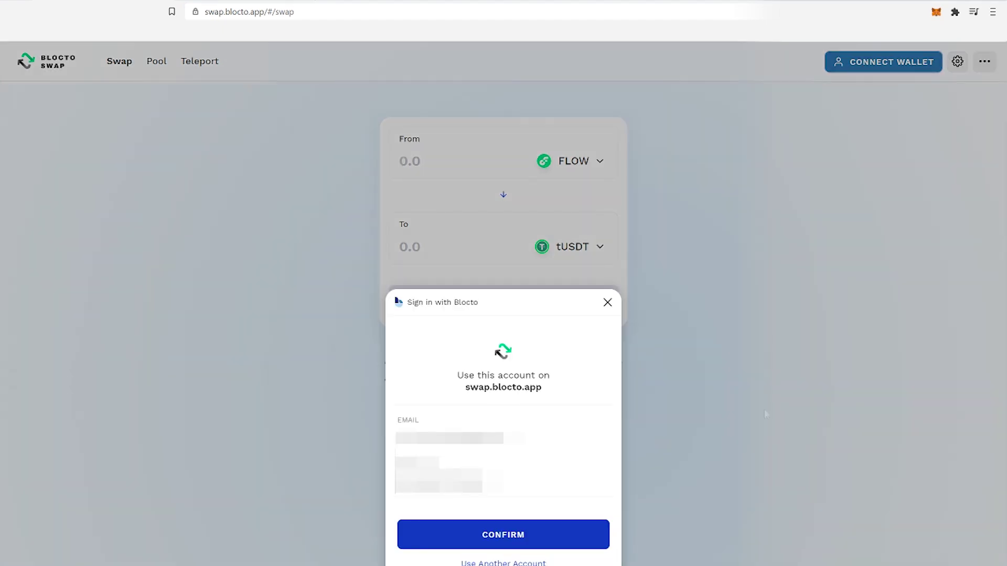
click(573, 541)
click(200, 62)
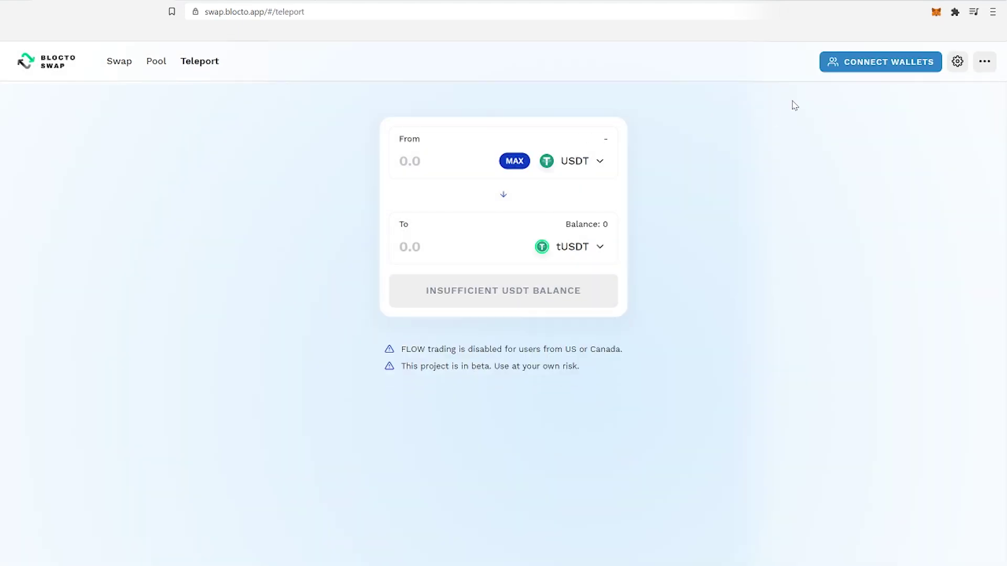
click(871, 61)
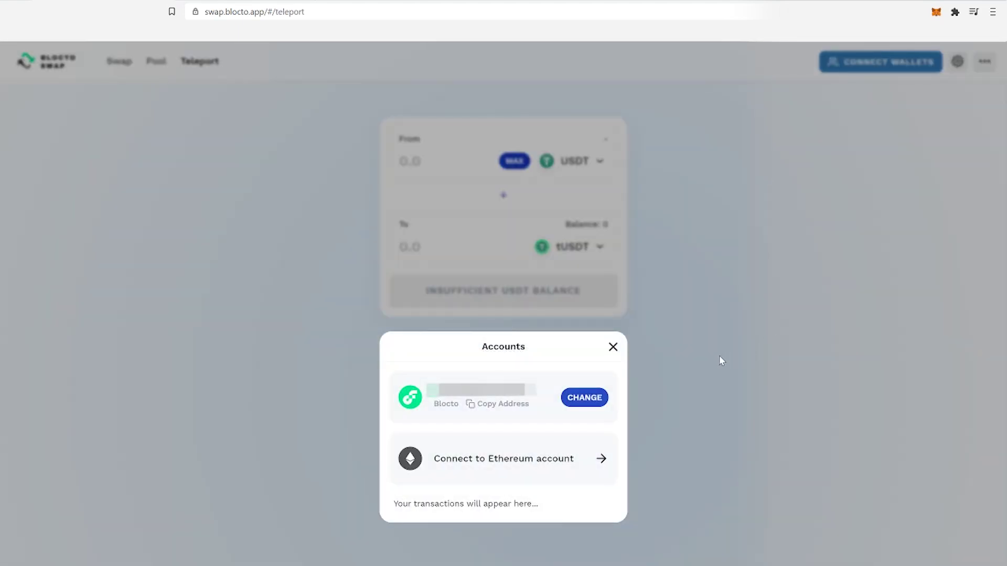
click(548, 459)
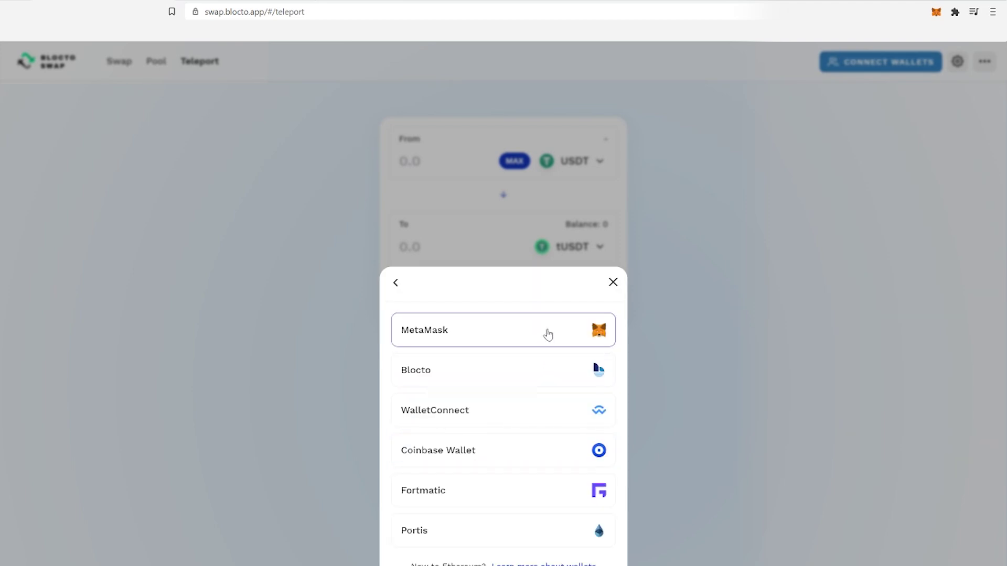
click(547, 333)
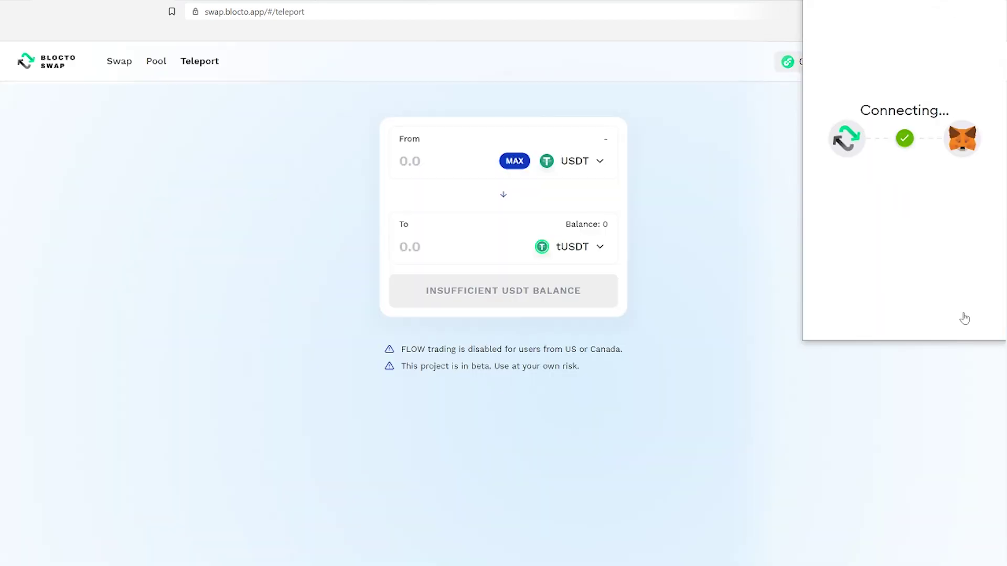
click(514, 161)
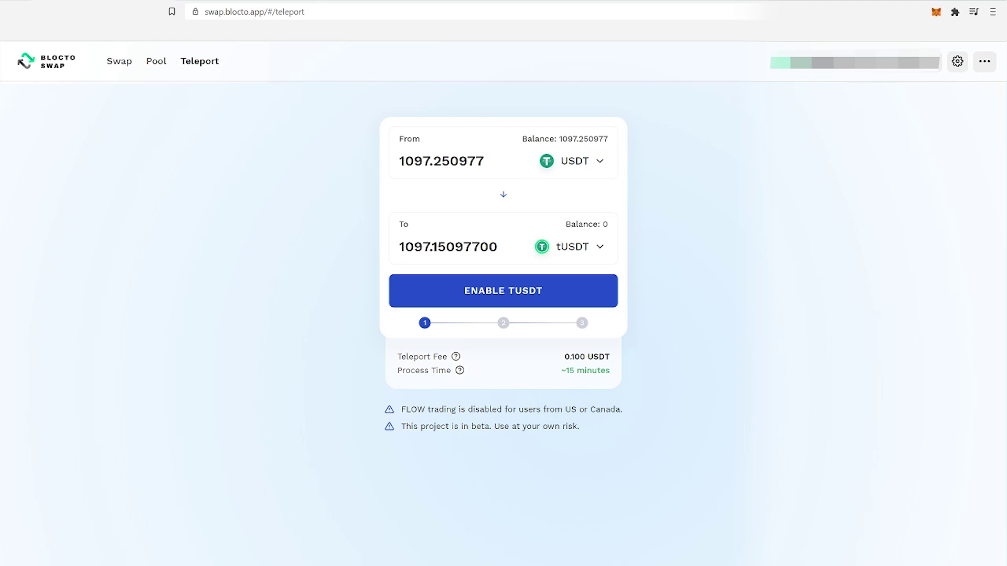
Enable tUSDT and approve USDT spending, confirming the permission in MetaMask.
click(559, 290)
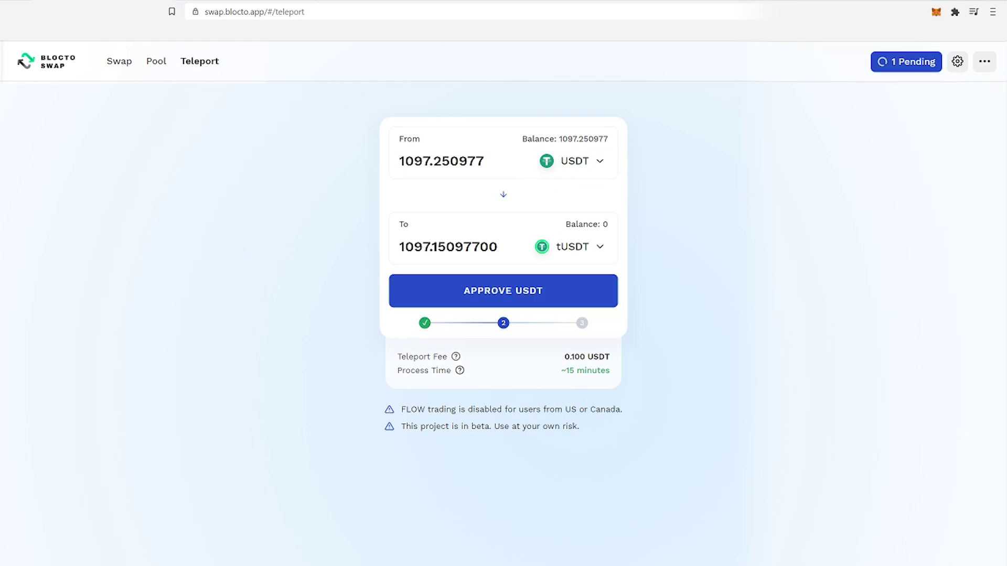
click(579, 295)
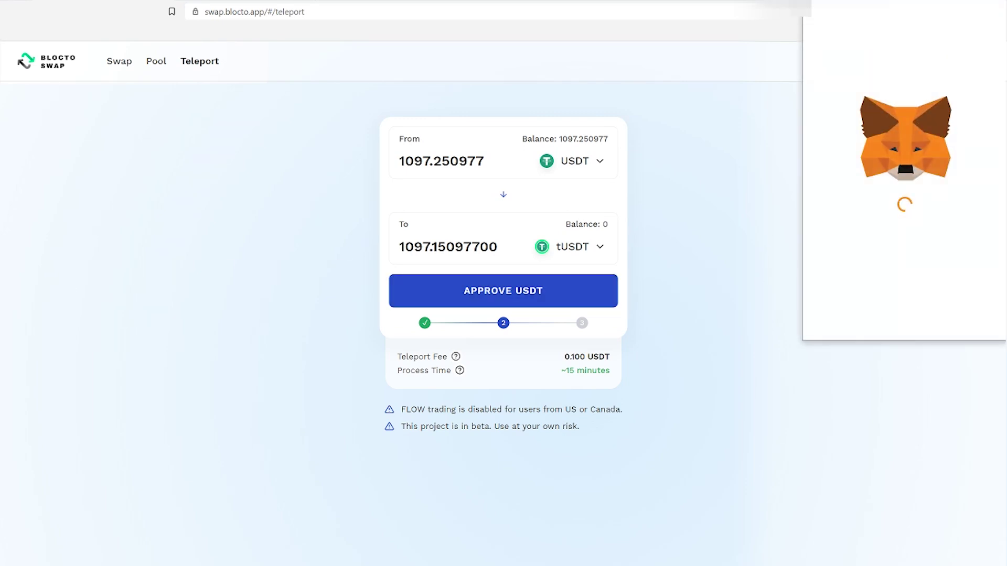
scroll(892, 227, down, 1)
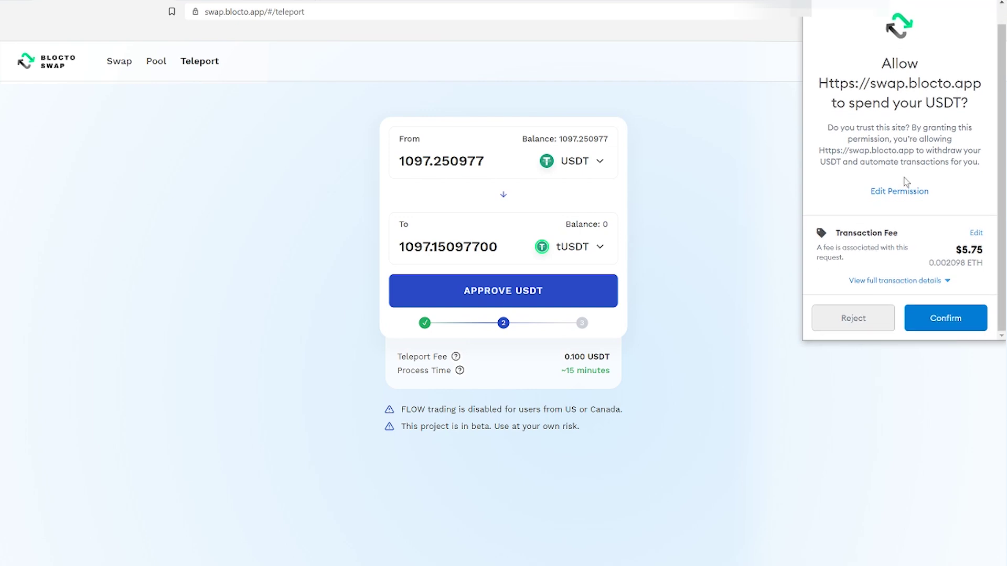
click(945, 319)
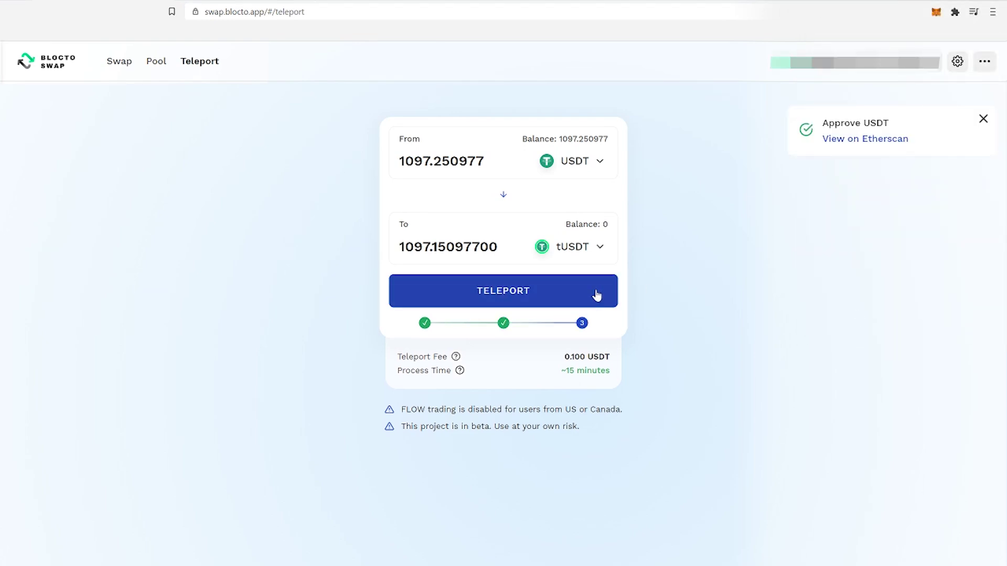
Teleport the 1097.250977 USDT to tUSDT and approve the transaction in MetaMask.
click(596, 295)
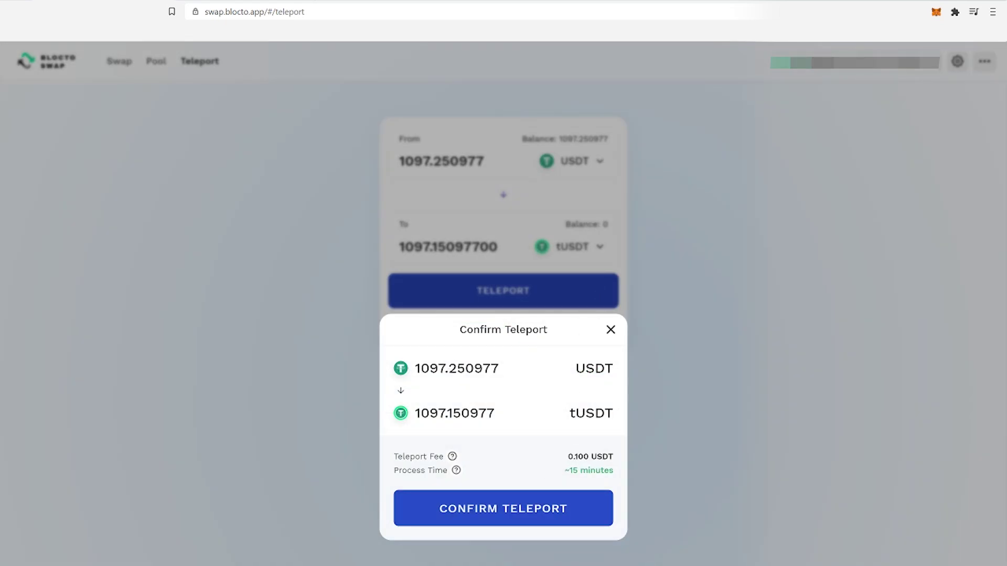
click(597, 505)
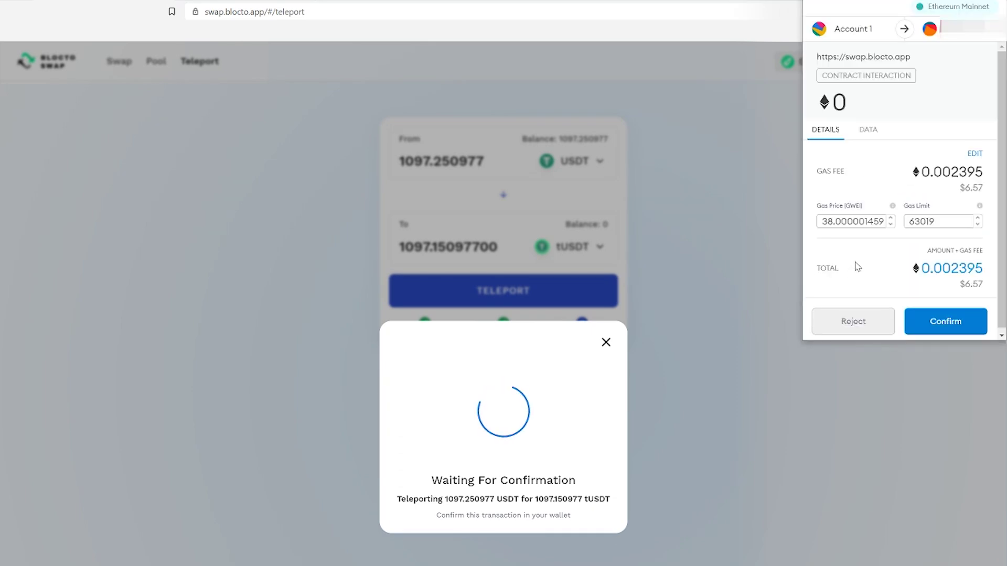
click(967, 323)
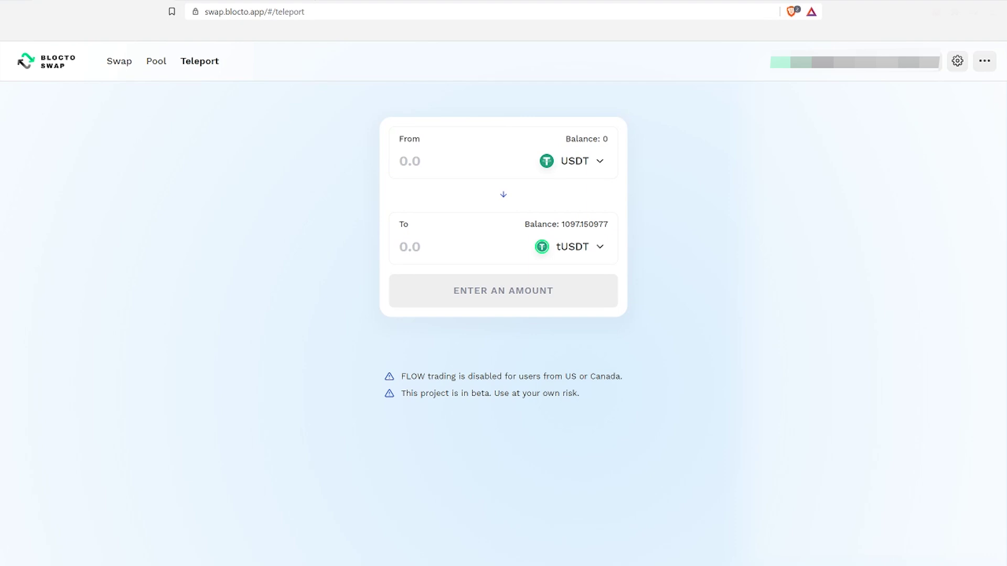
On the Swap page, flip to tUSDT→FLOW, use MAX (1097.150977 tUSDT), confirm the swap and close the notice.
click(122, 68)
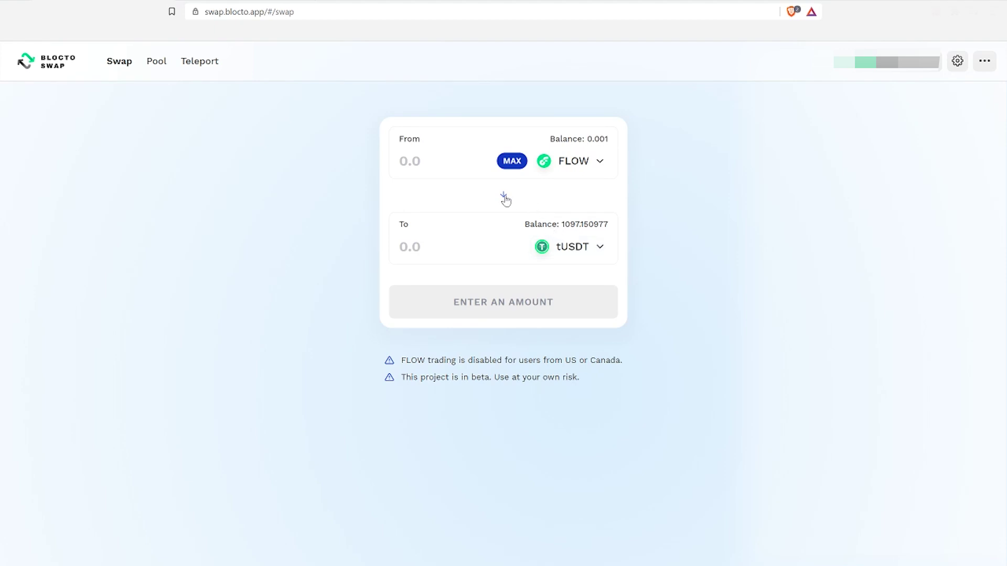
click(504, 195)
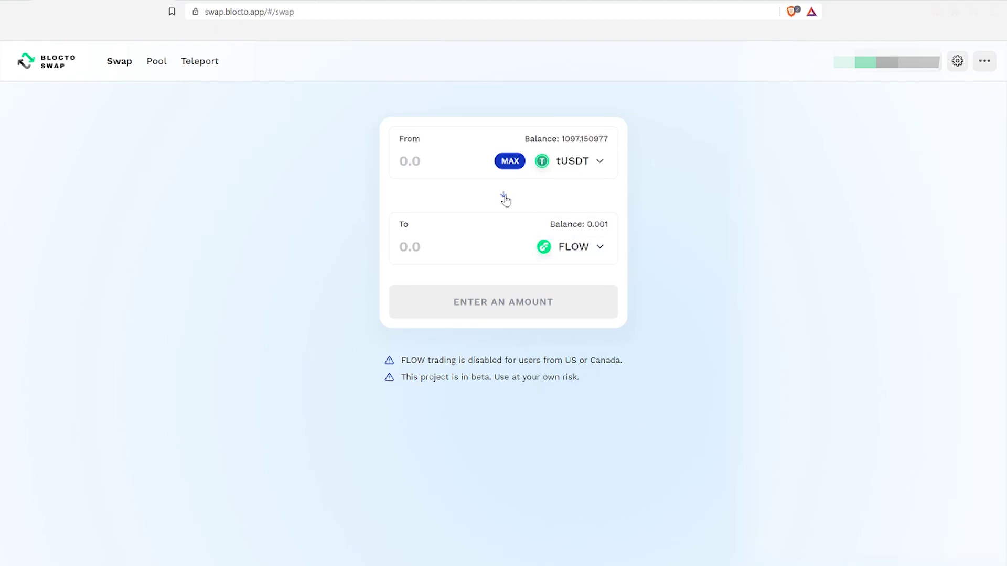
click(510, 161)
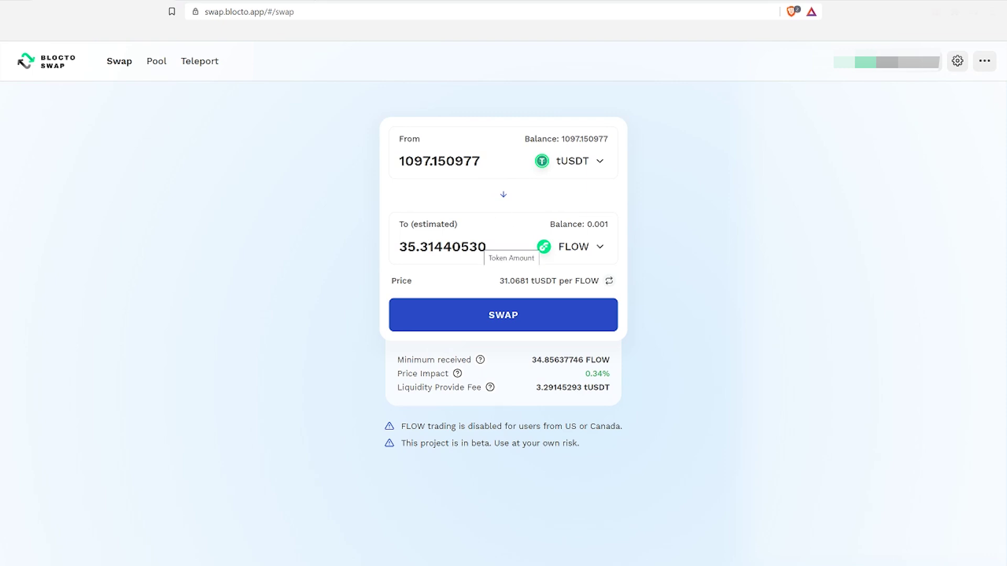
click(573, 320)
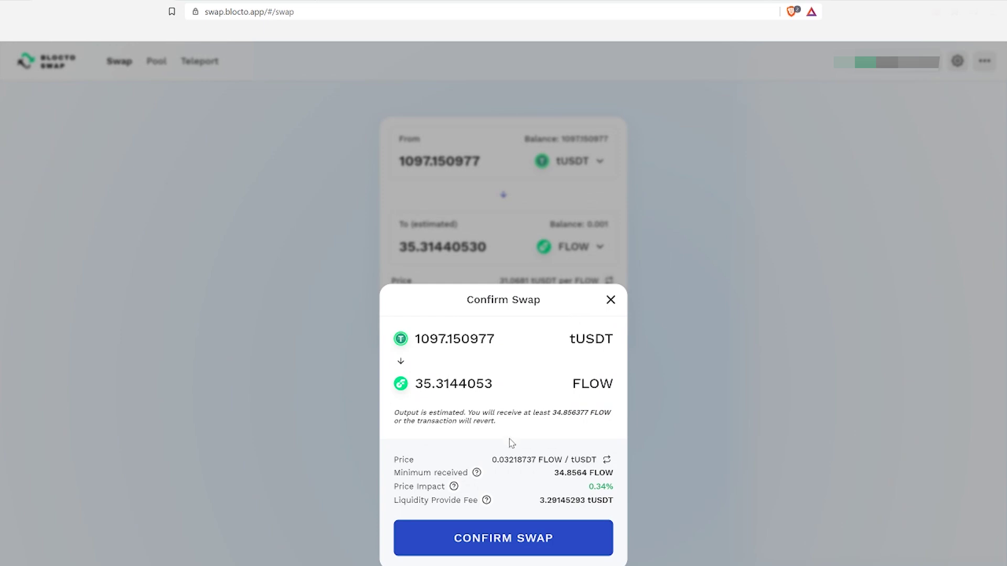
click(586, 541)
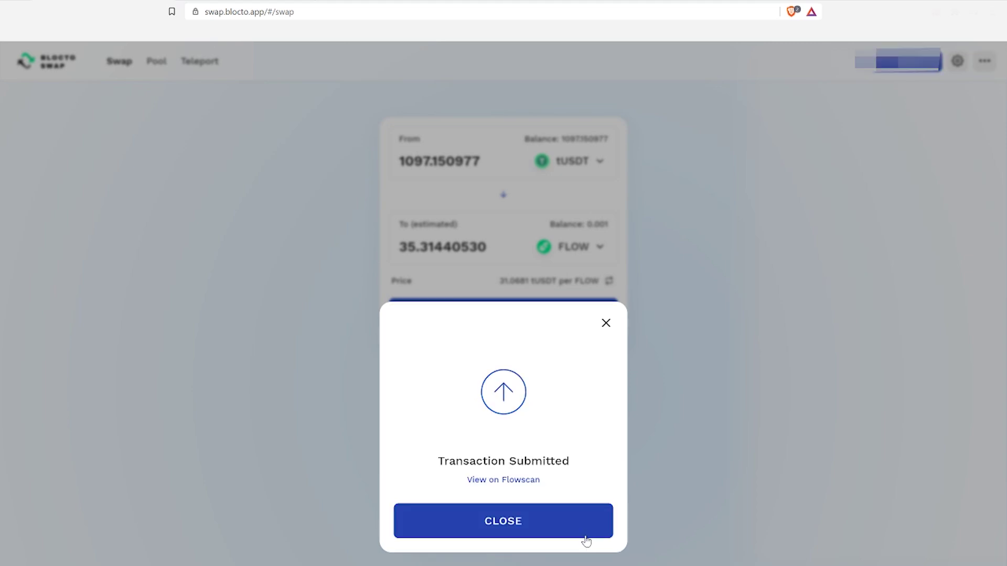
click(572, 518)
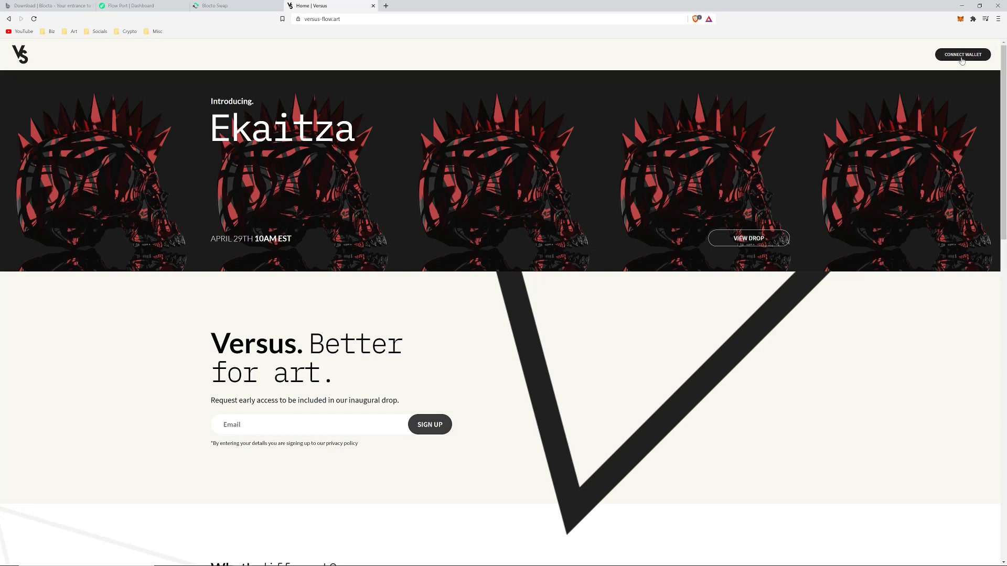
Choose Connect Wallet on versus-flow.art and confirm signing in with the Blocto account.
click(960, 56)
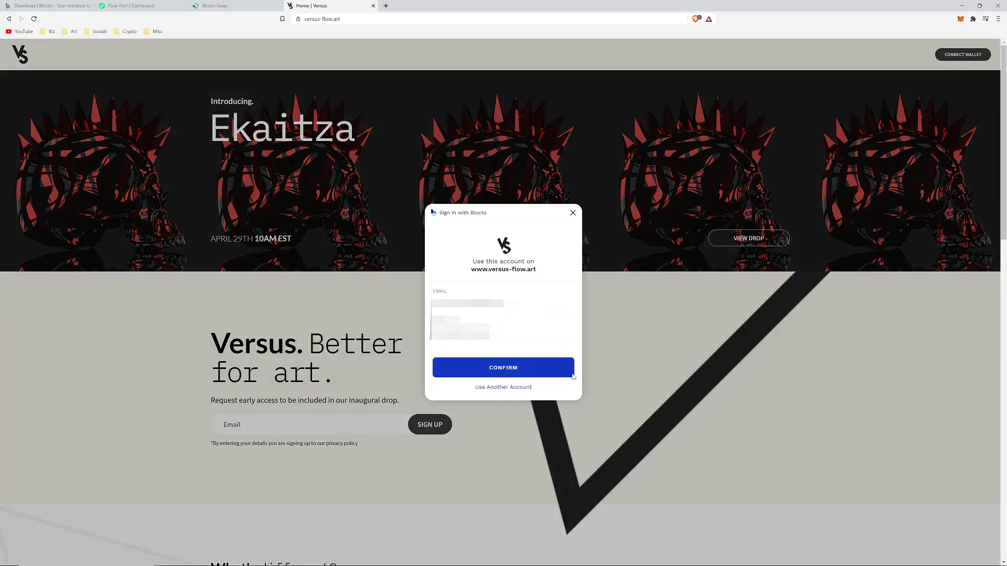
click(545, 372)
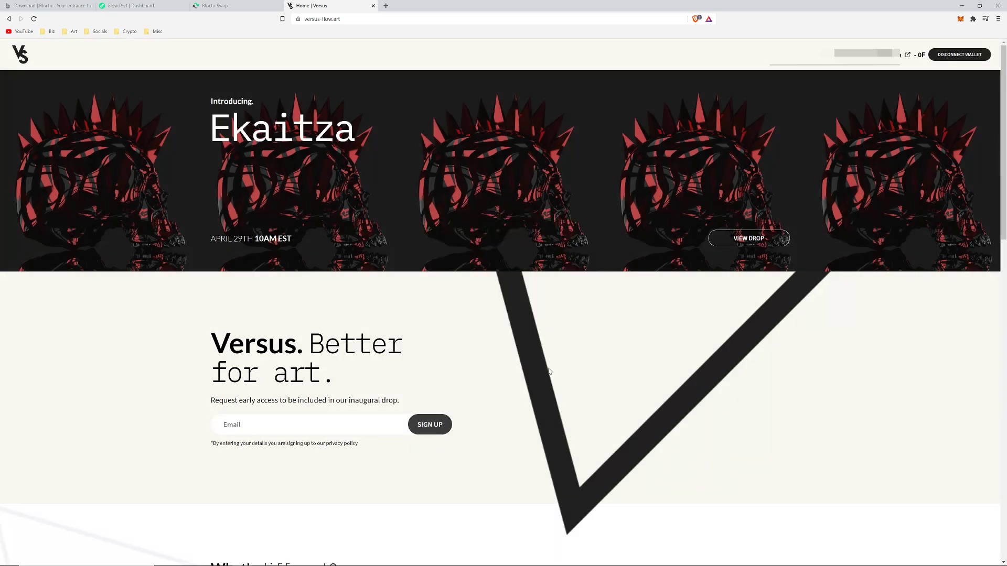